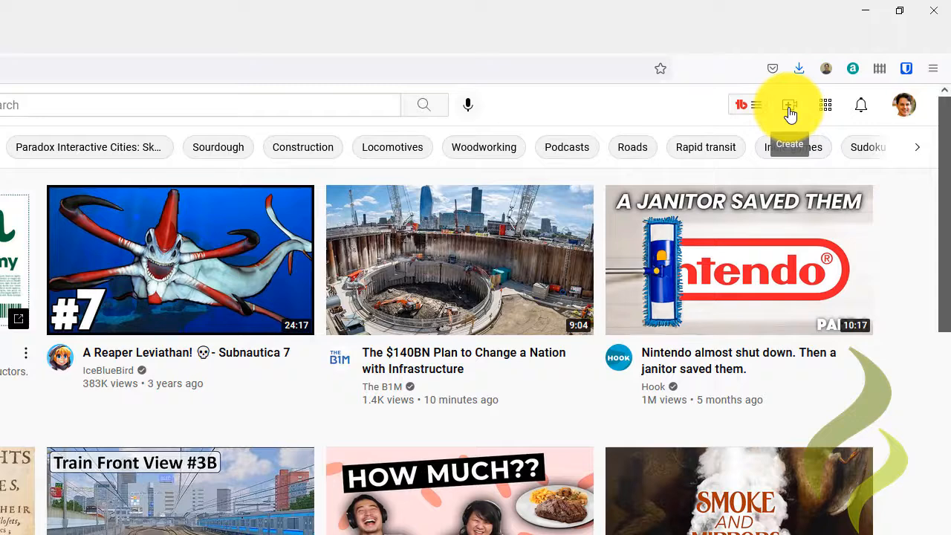
Step: Start a new video upload from the YouTube homepage
click(790, 118)
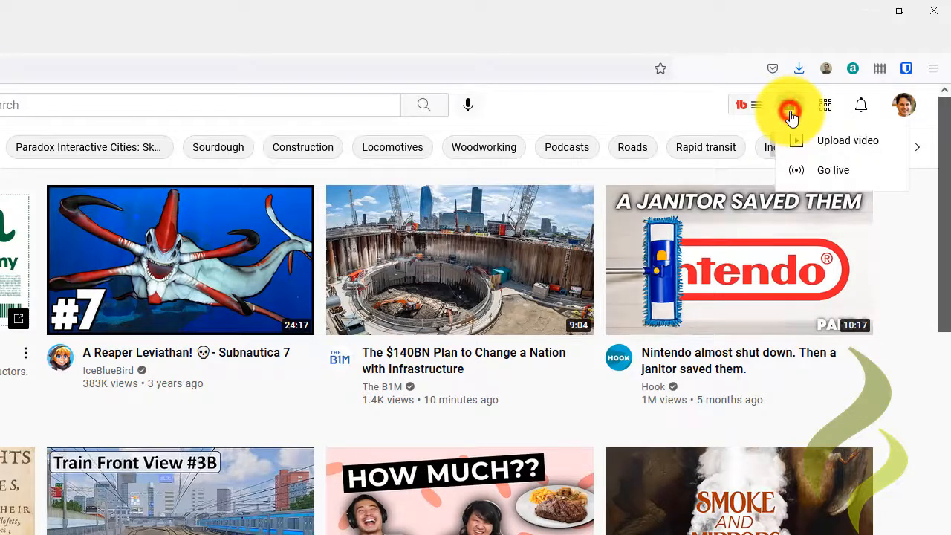
click(839, 152)
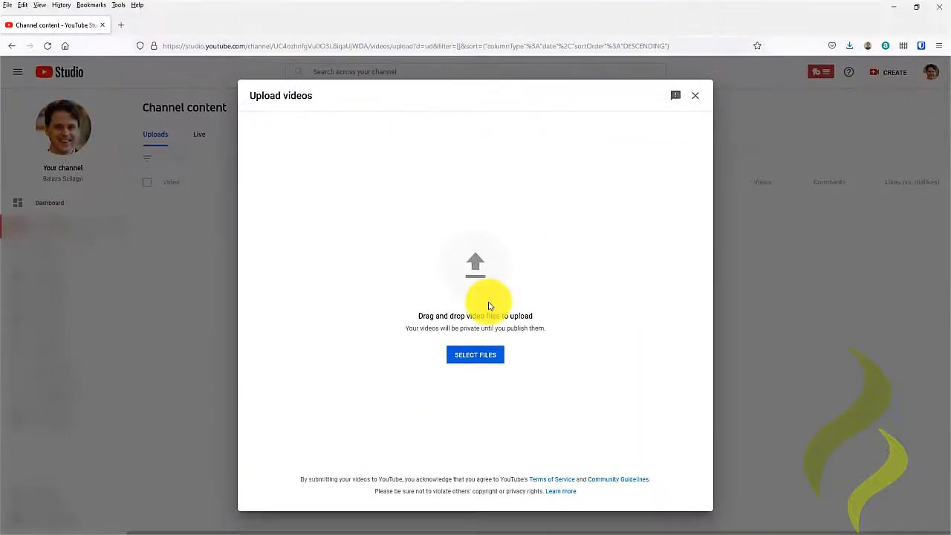
Step: Upload the file what-is-google-search-console from the Video Transcription folder into the upload dialog
key(alt+Tab)
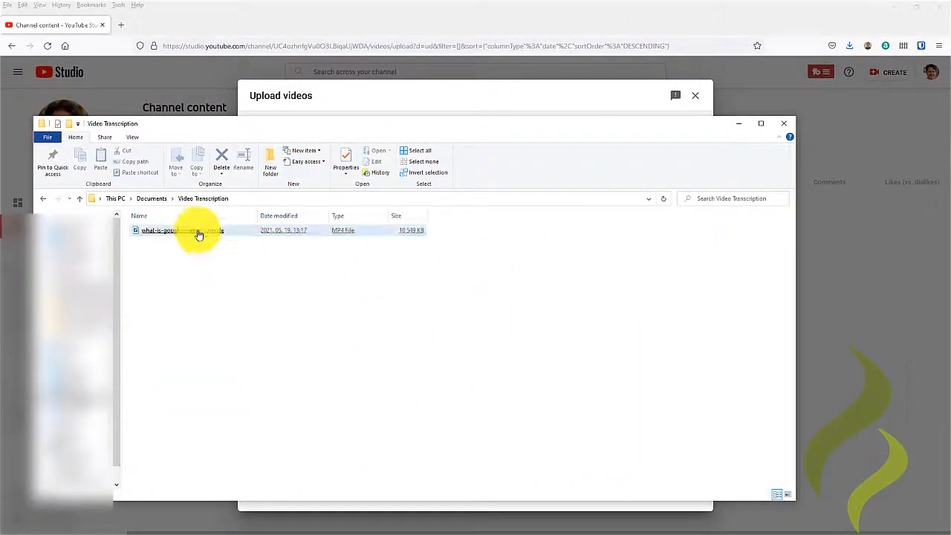
click(335, 133)
click(317, 130)
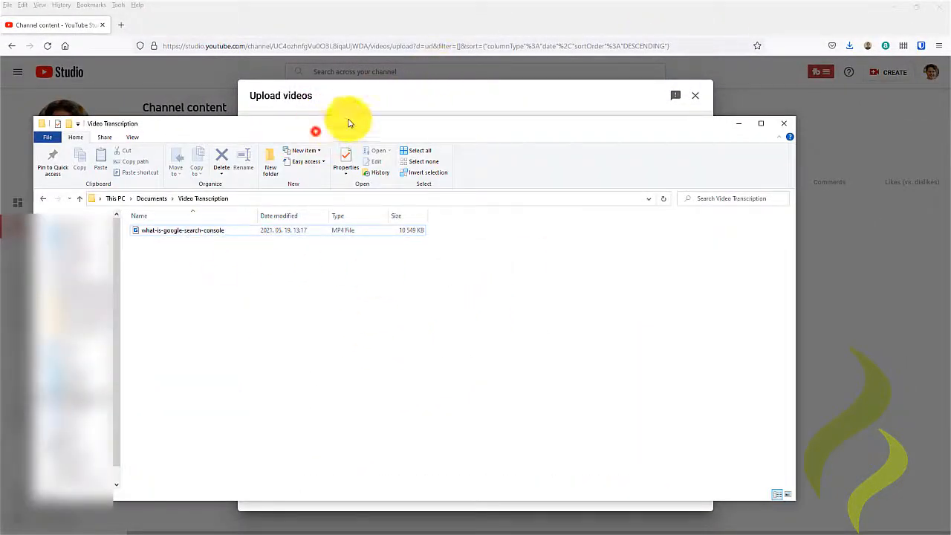
click(318, 128)
drag(321, 132, 402, 59)
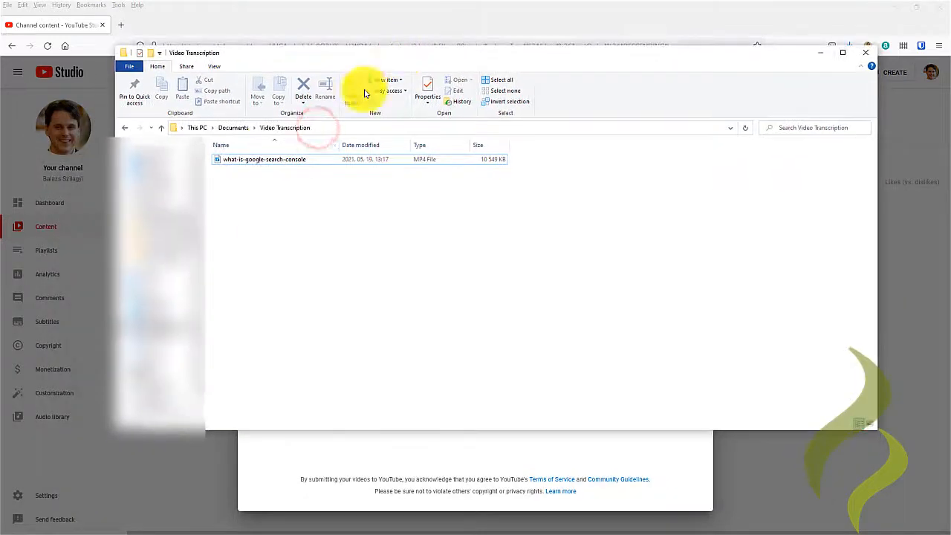
drag(247, 159, 323, 461)
click(323, 461)
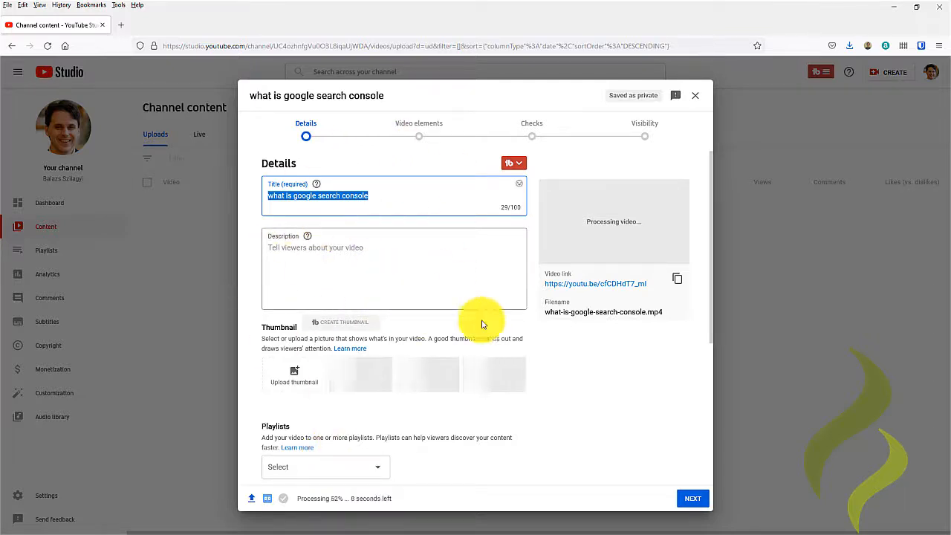
Step: Set the video's audience to not made for kids
click(693, 498)
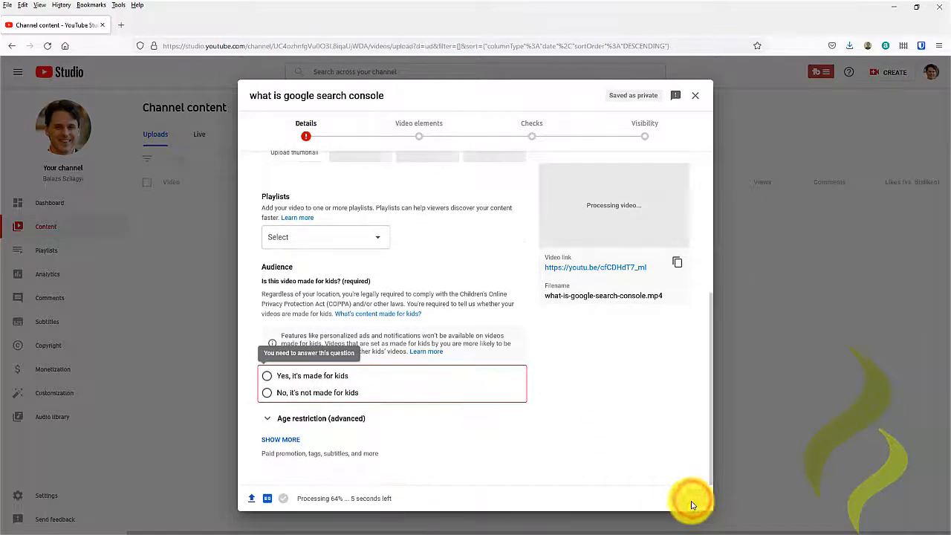
click(269, 406)
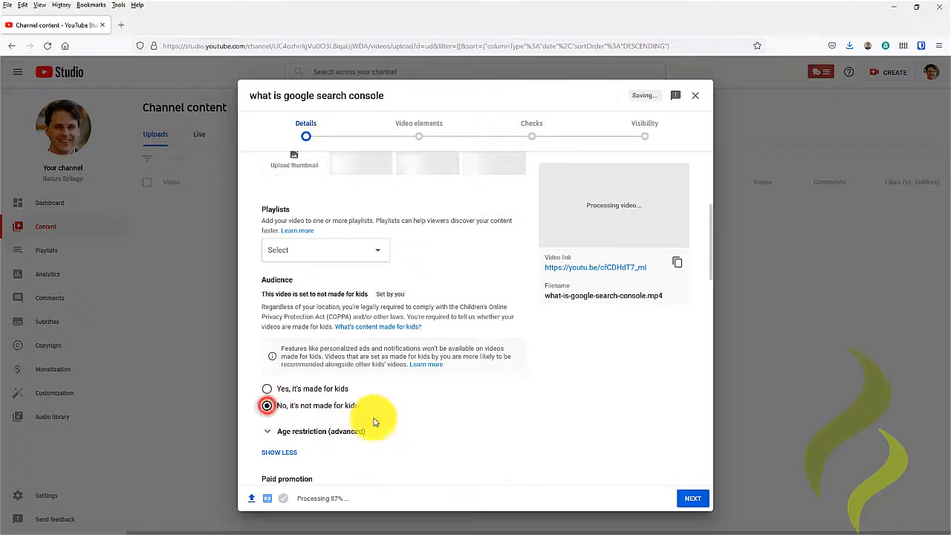
Step: Advance through the upload steps, set the visibility to Private, and save the video
click(693, 499)
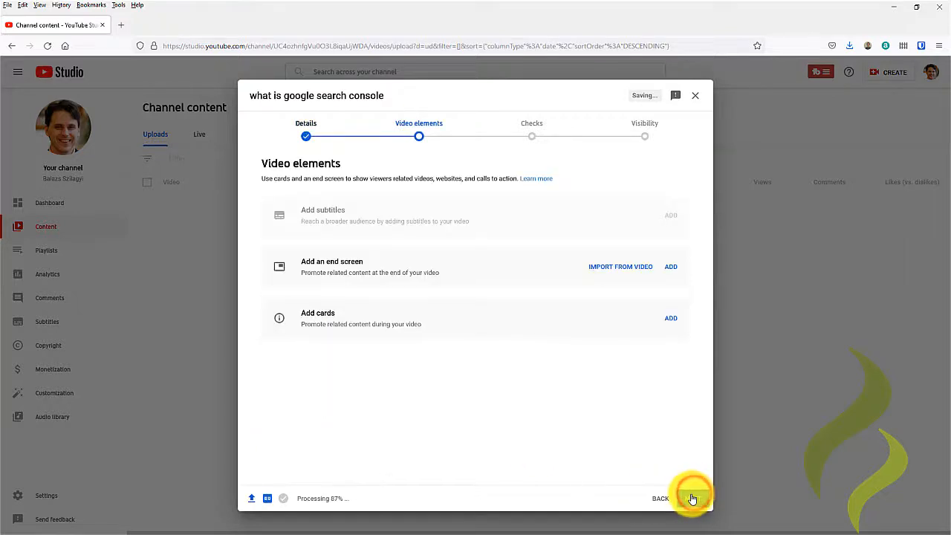
click(693, 498)
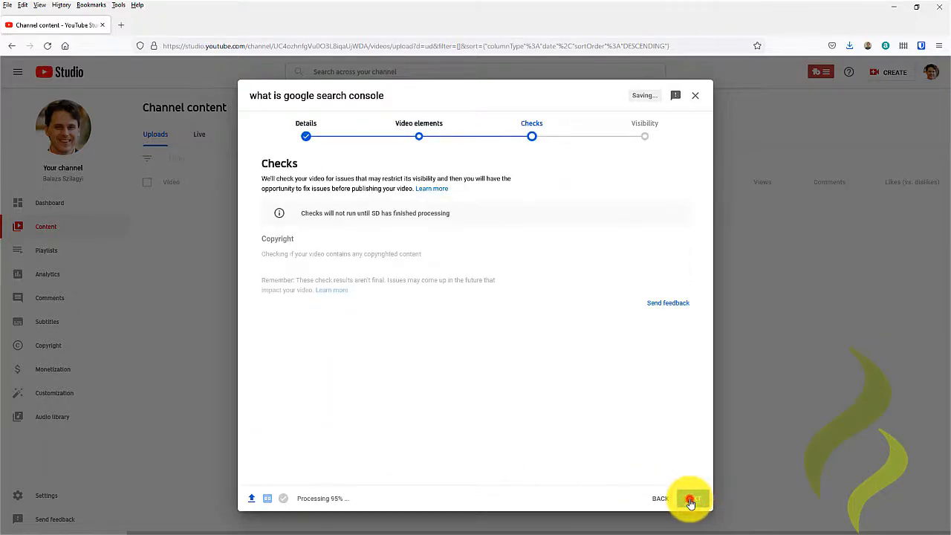
click(691, 502)
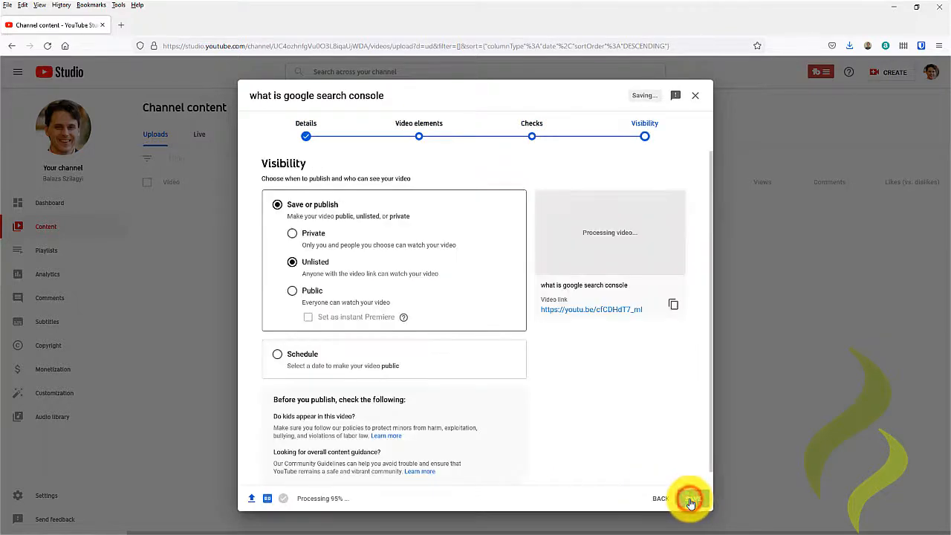
click(293, 234)
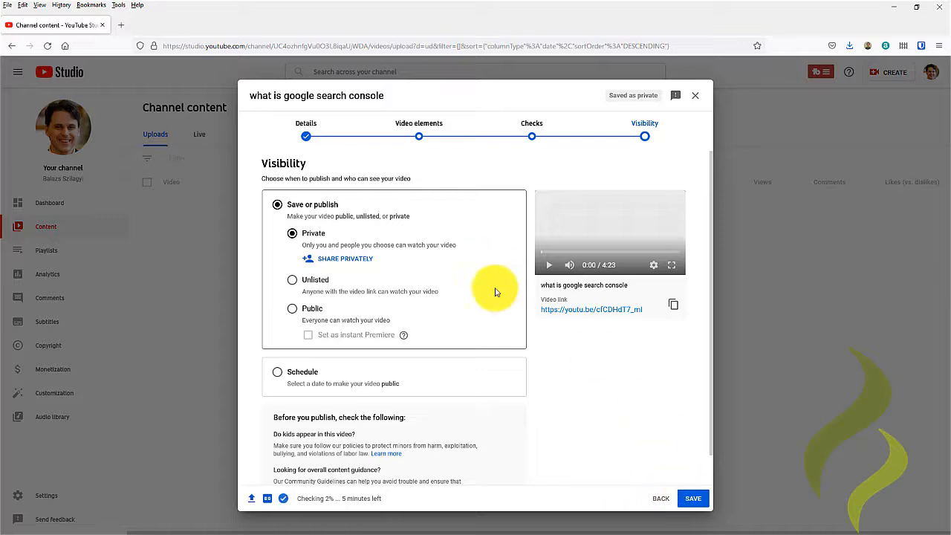
click(691, 502)
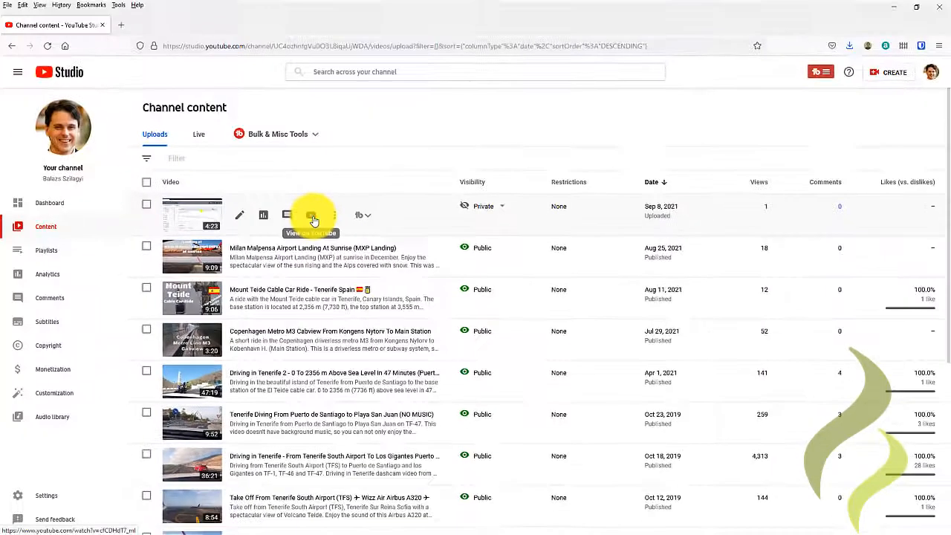
Step: Open the uploaded video on YouTube and open its transcript
click(287, 211)
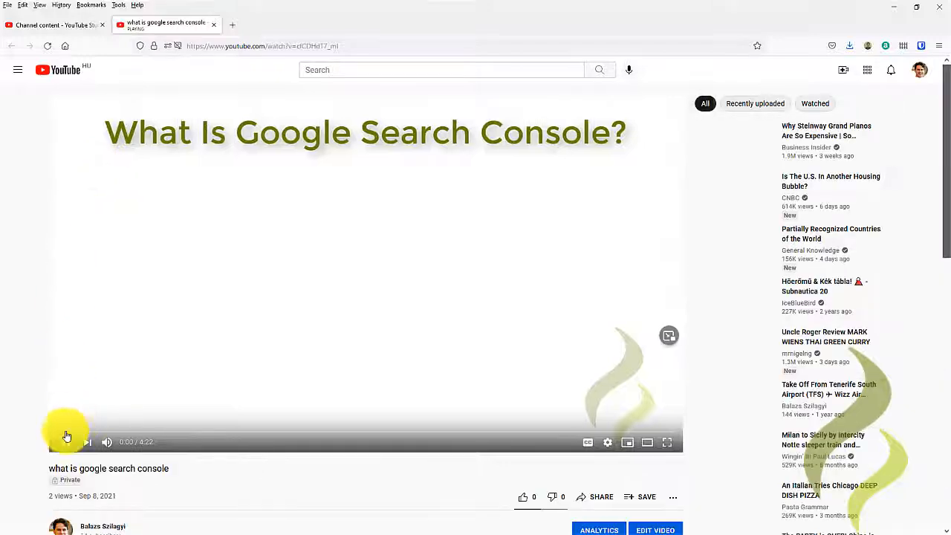
click(63, 444)
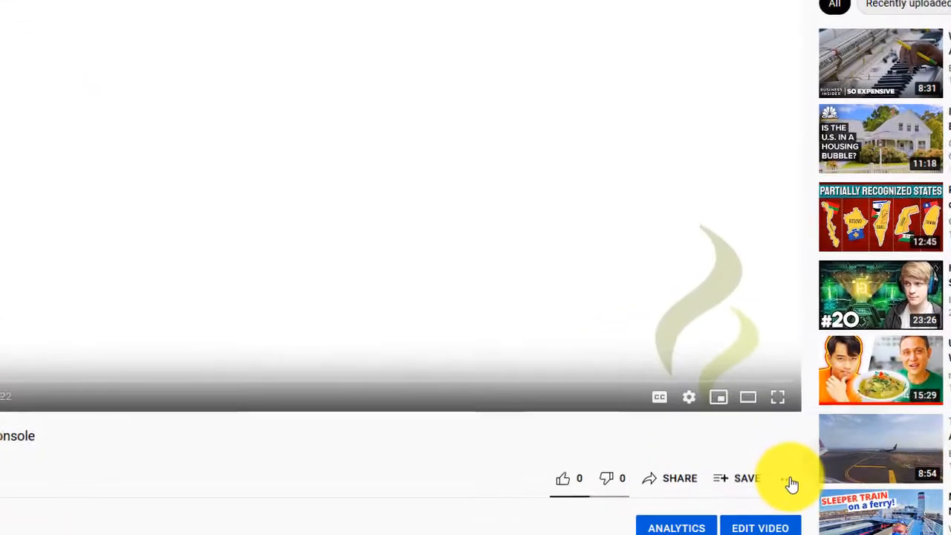
click(676, 500)
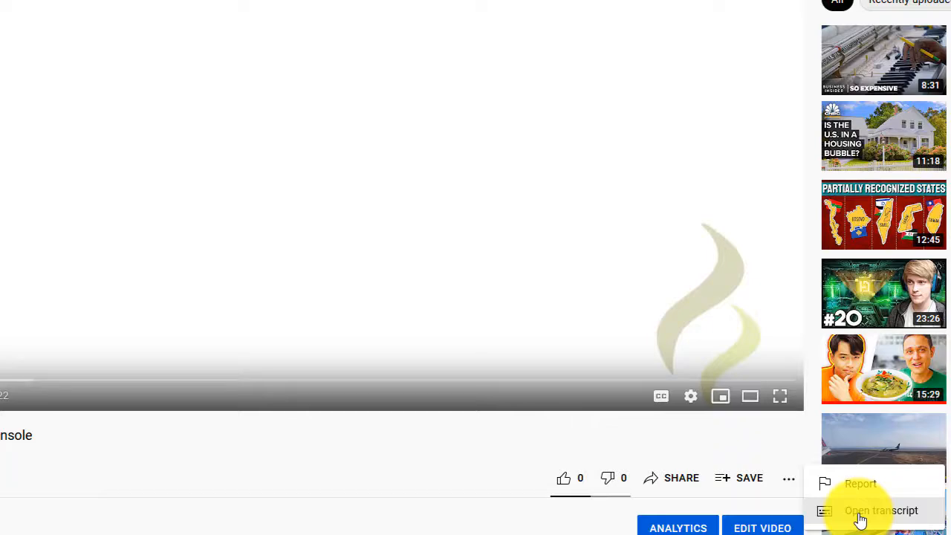
click(861, 520)
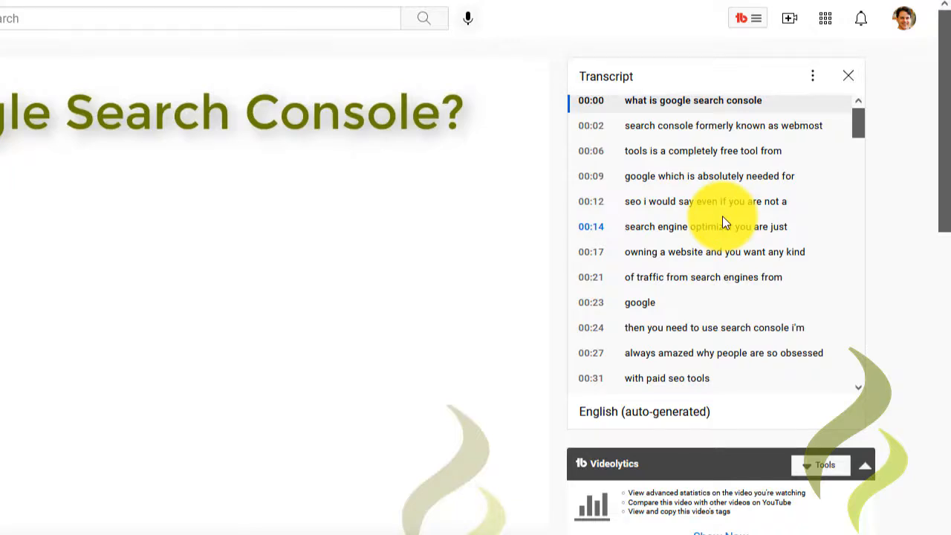
Step: Hide the timestamps in the transcript panel
click(814, 78)
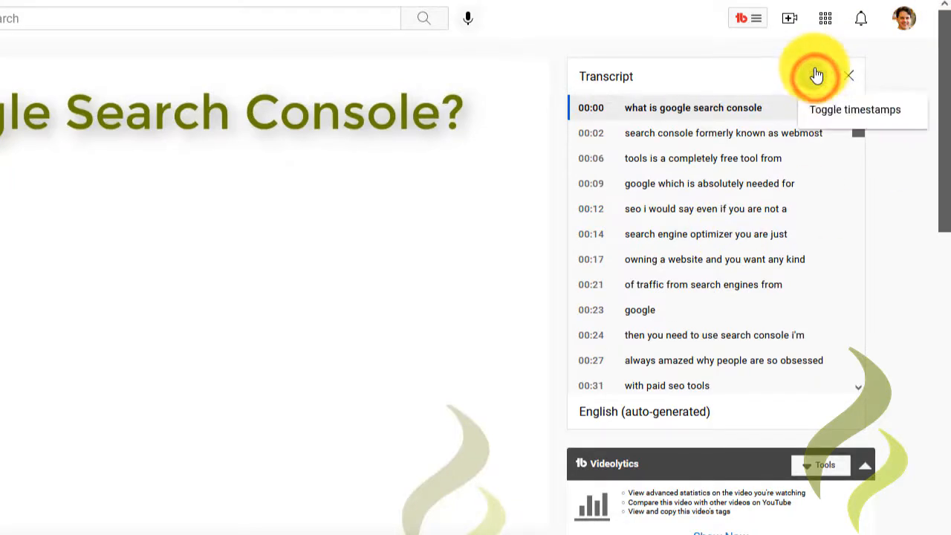
click(854, 124)
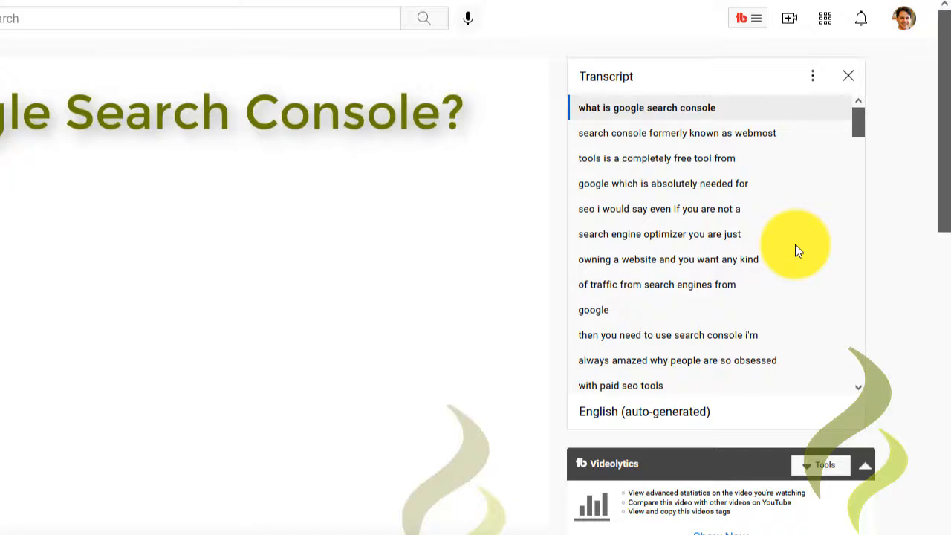
Step: Select the entire transcript text from first to last line and copy it
click(577, 106)
drag(622, 148, 764, 334)
scroll(759, 324, down, 10)
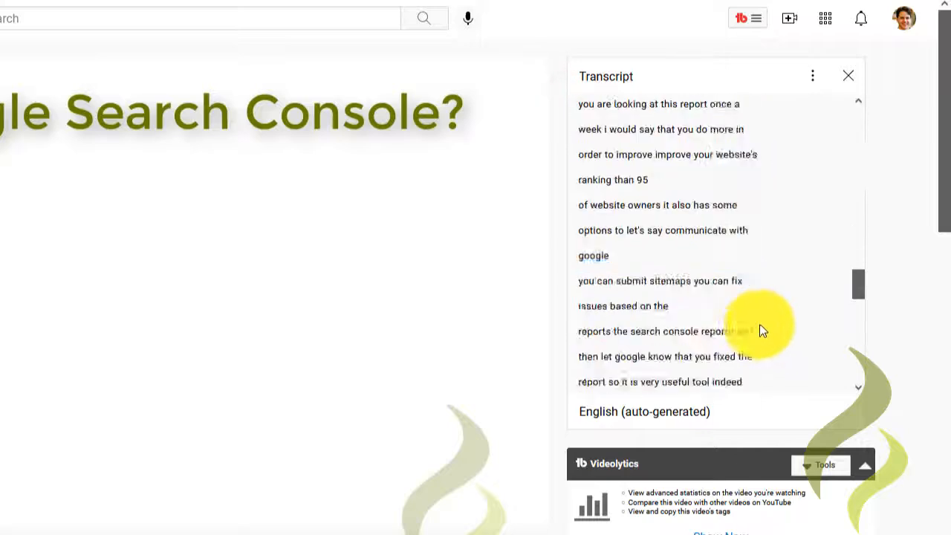
scroll(759, 324, down, 2)
shift+click(765, 404)
key(ctrl+c)
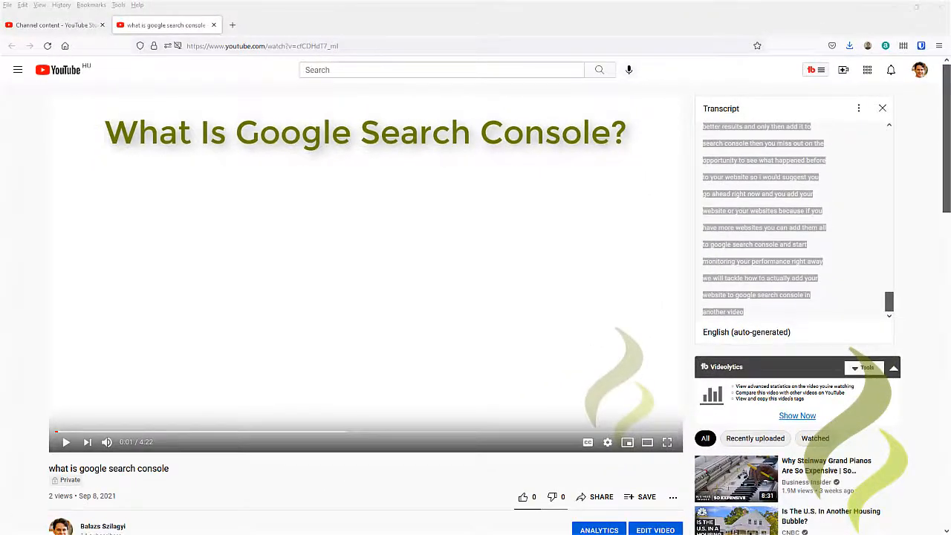
Step: Switch to the OpenOffice Writer document and paste the transcript
key(alt+Tab)
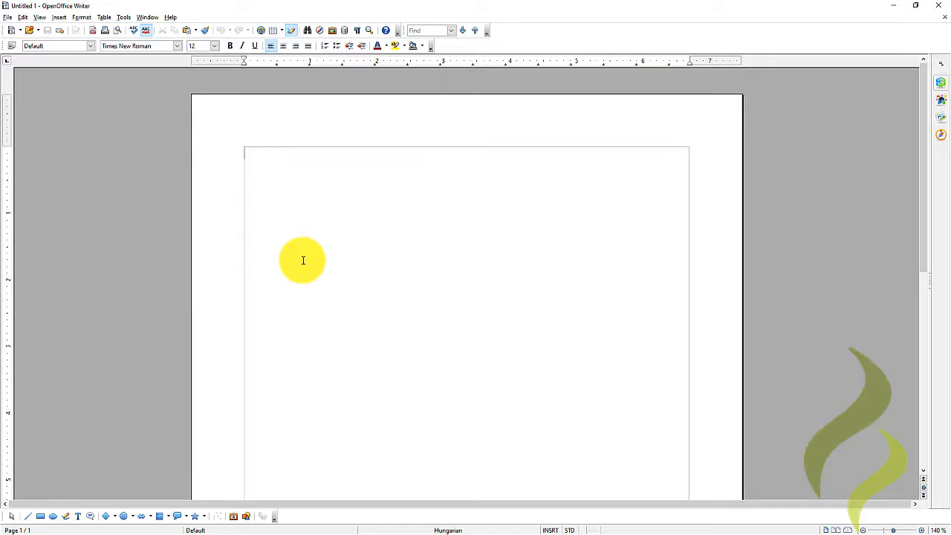
key(ctrl+v)
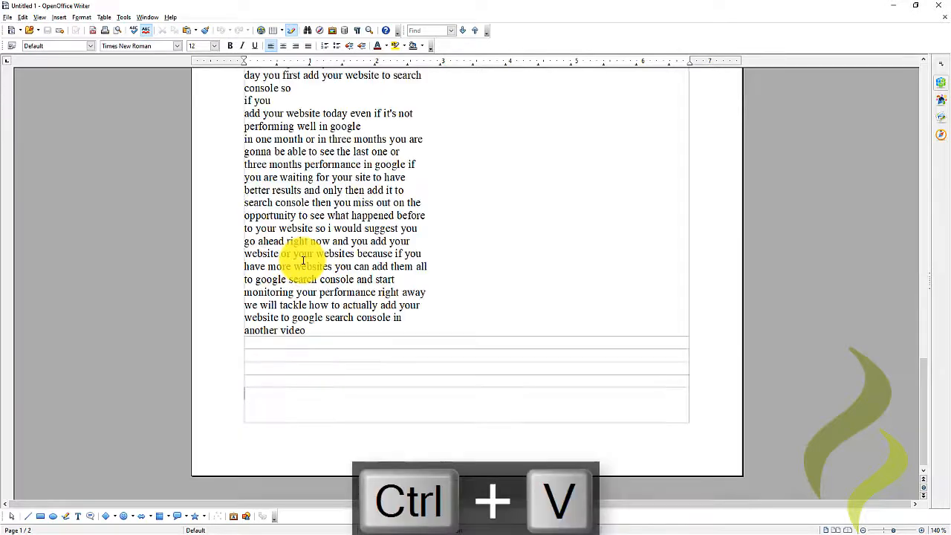
scroll(271, 264, up, 20)
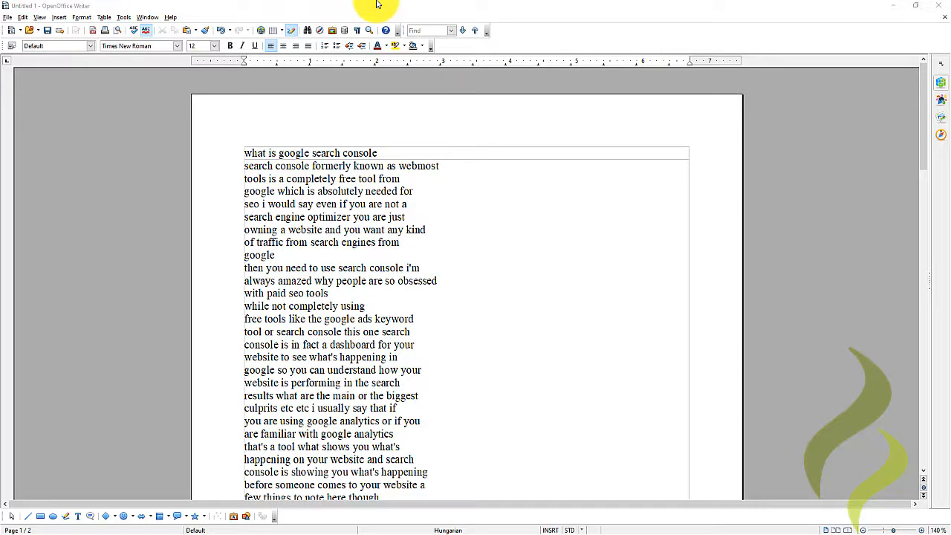
Step: Return to Channel content in the browser and permanently delete the uploaded private video
key(alt+Tab)
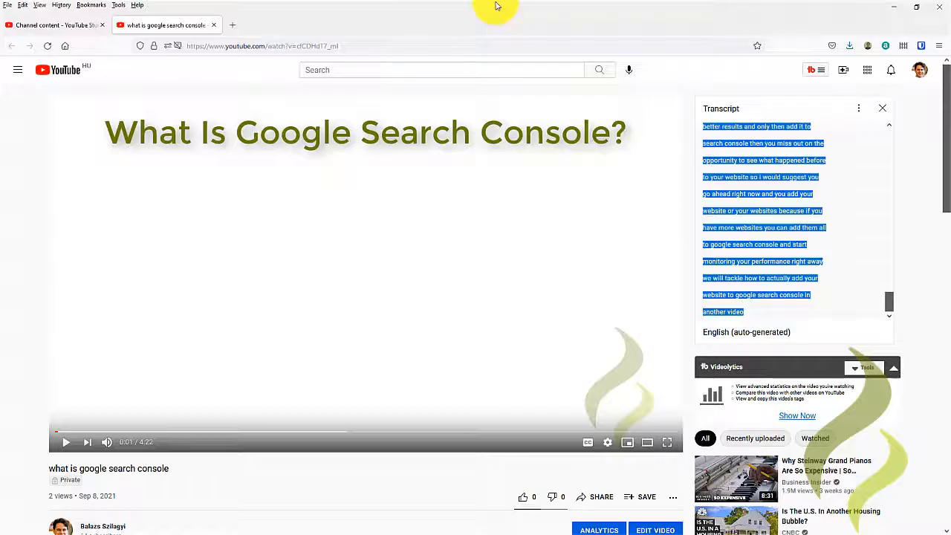
click(217, 25)
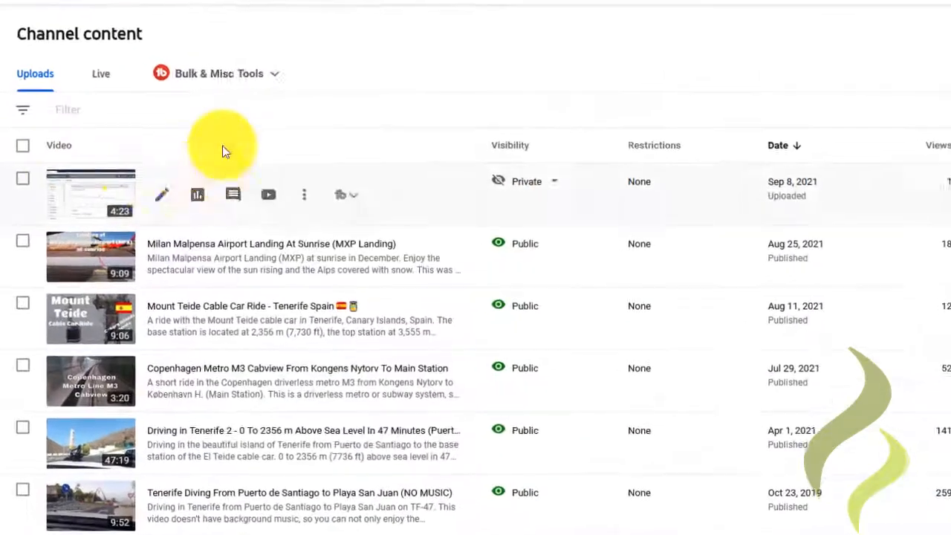
click(22, 179)
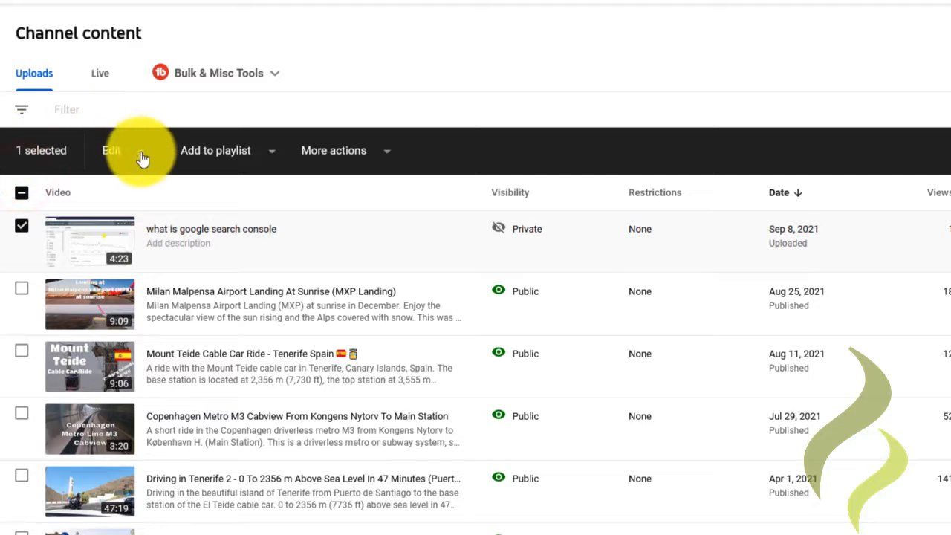
click(142, 158)
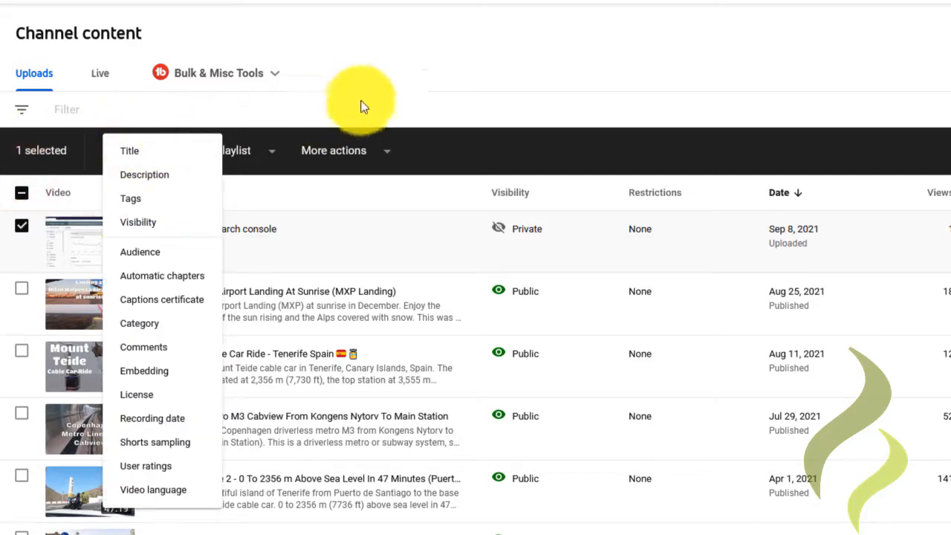
click(384, 146)
click(384, 152)
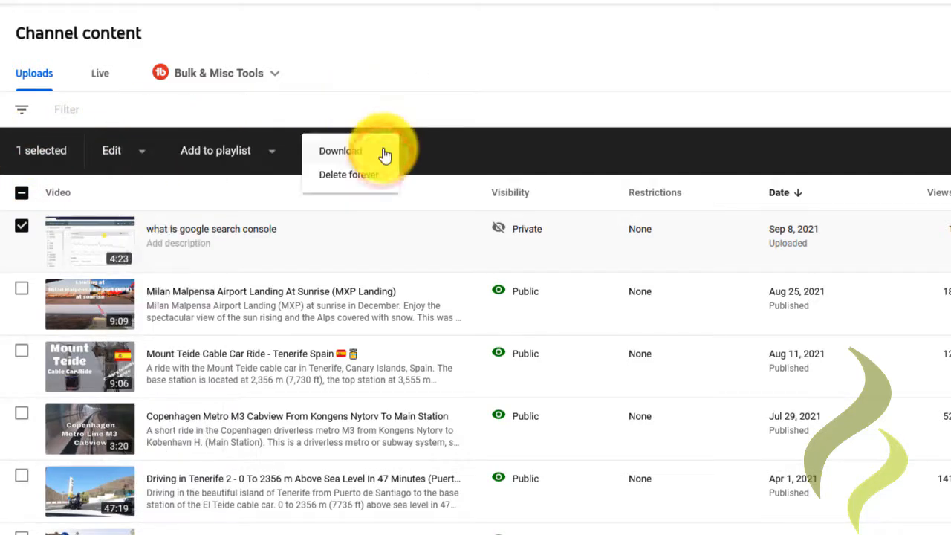
click(347, 178)
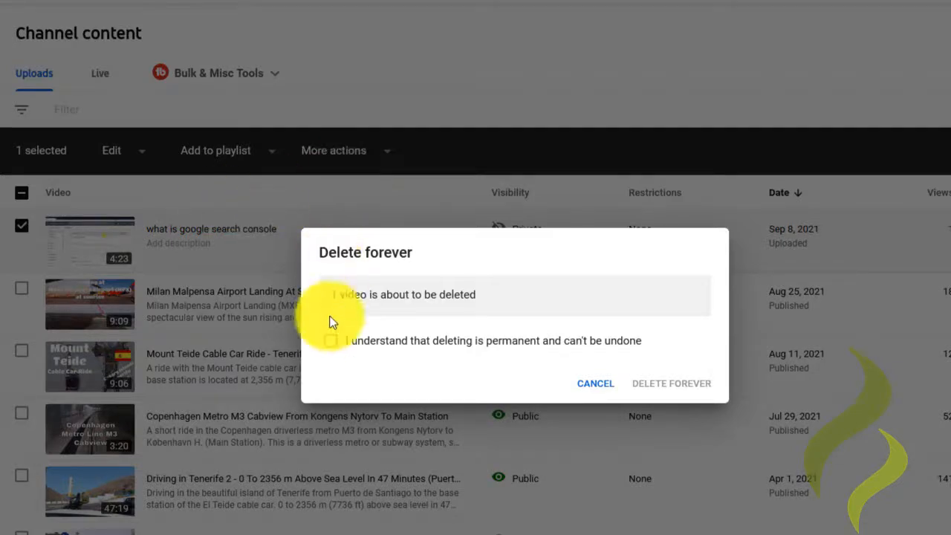
click(330, 340)
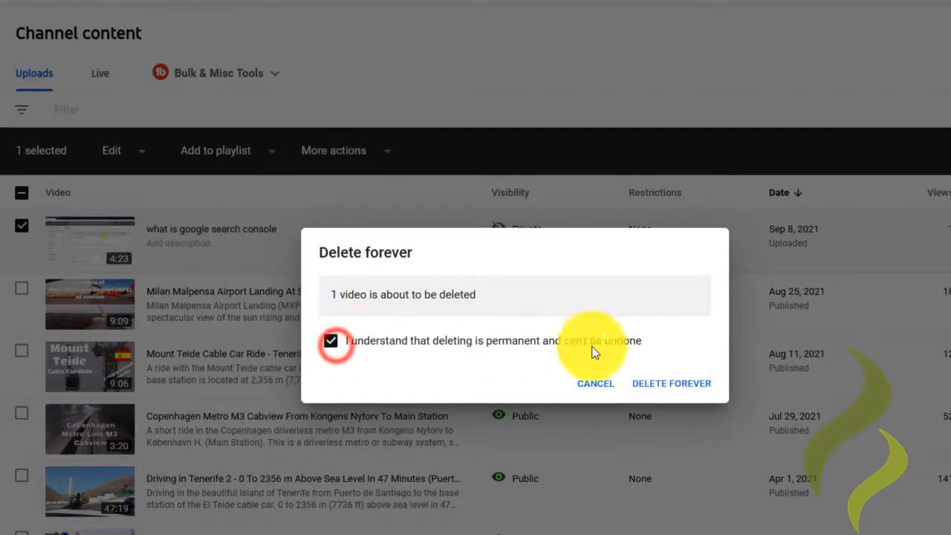
click(668, 386)
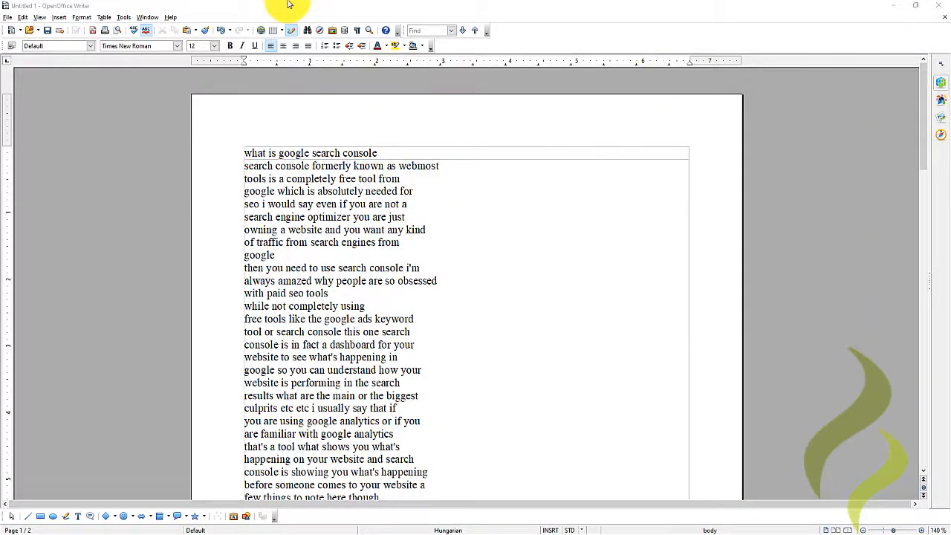
Step: Insert a blank line between the title line and the transcript body
click(247, 152)
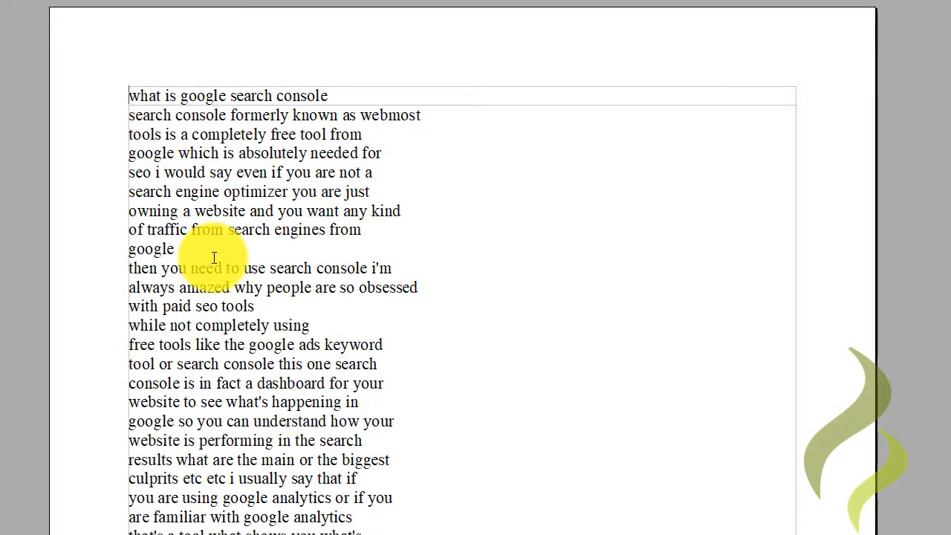
click(128, 115)
key(Return)
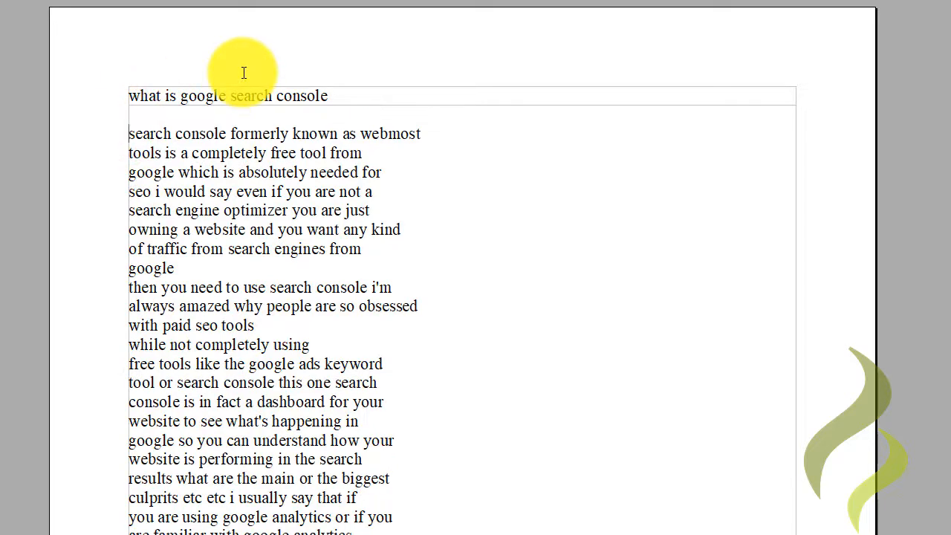
Step: Capitalize the first words as "Search Console" and add a comma after them
key(Delete)
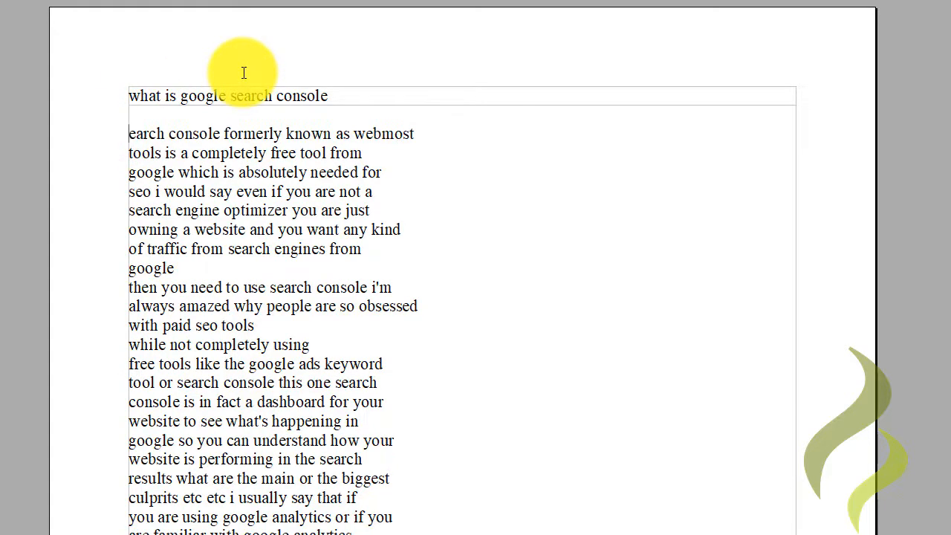
text(S)
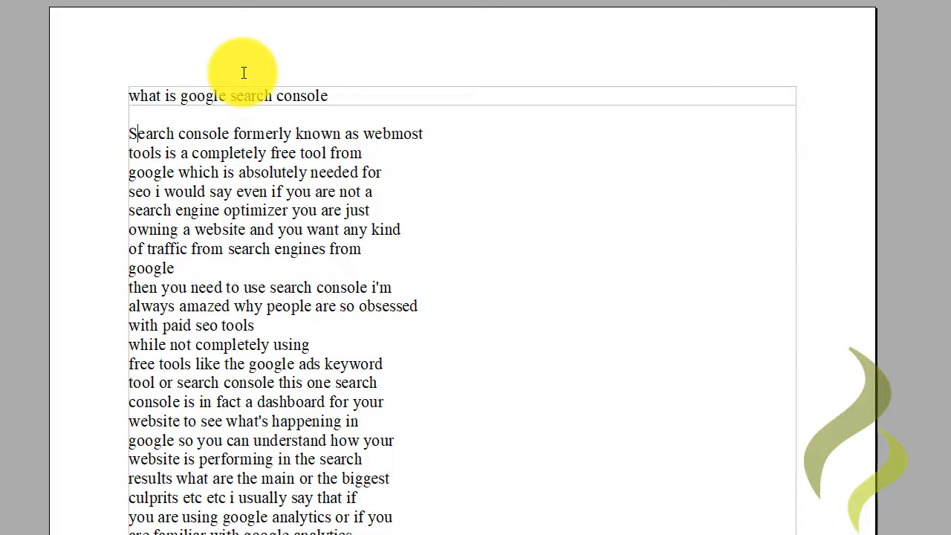
key(Right)
key(Right)
key(Right)
key(Right)
key(Right)
key(Right)
key(Right)
key(BackSpace)
text(C)
key(Right)
key(Right)
key(Right)
key(Right)
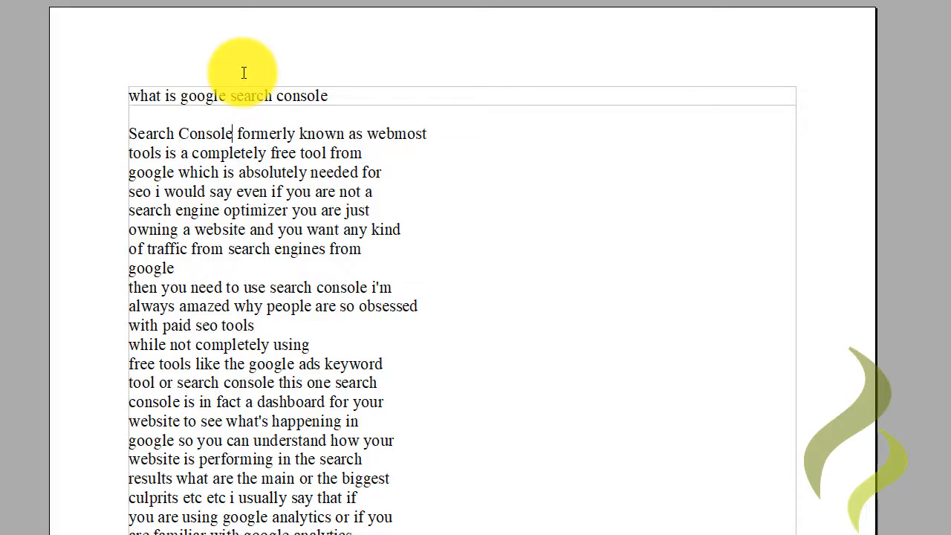
text(,)
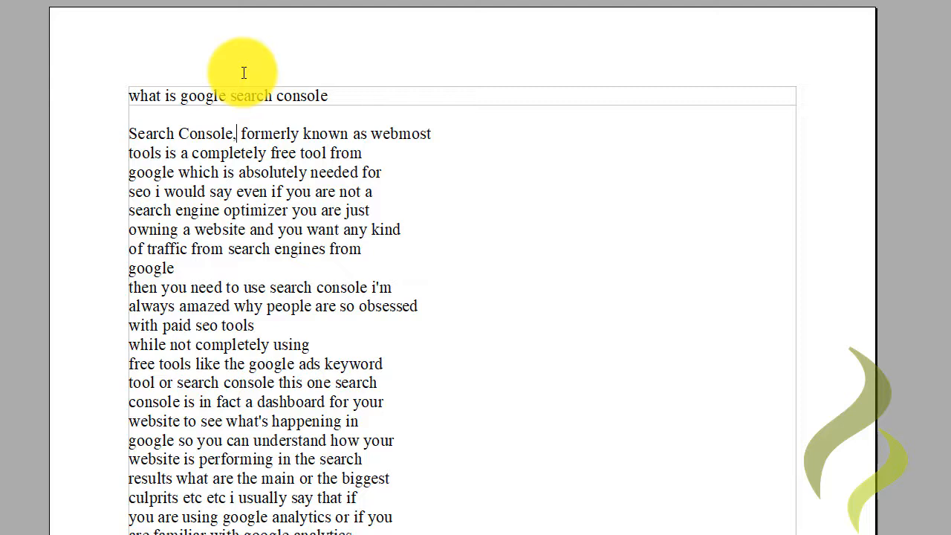